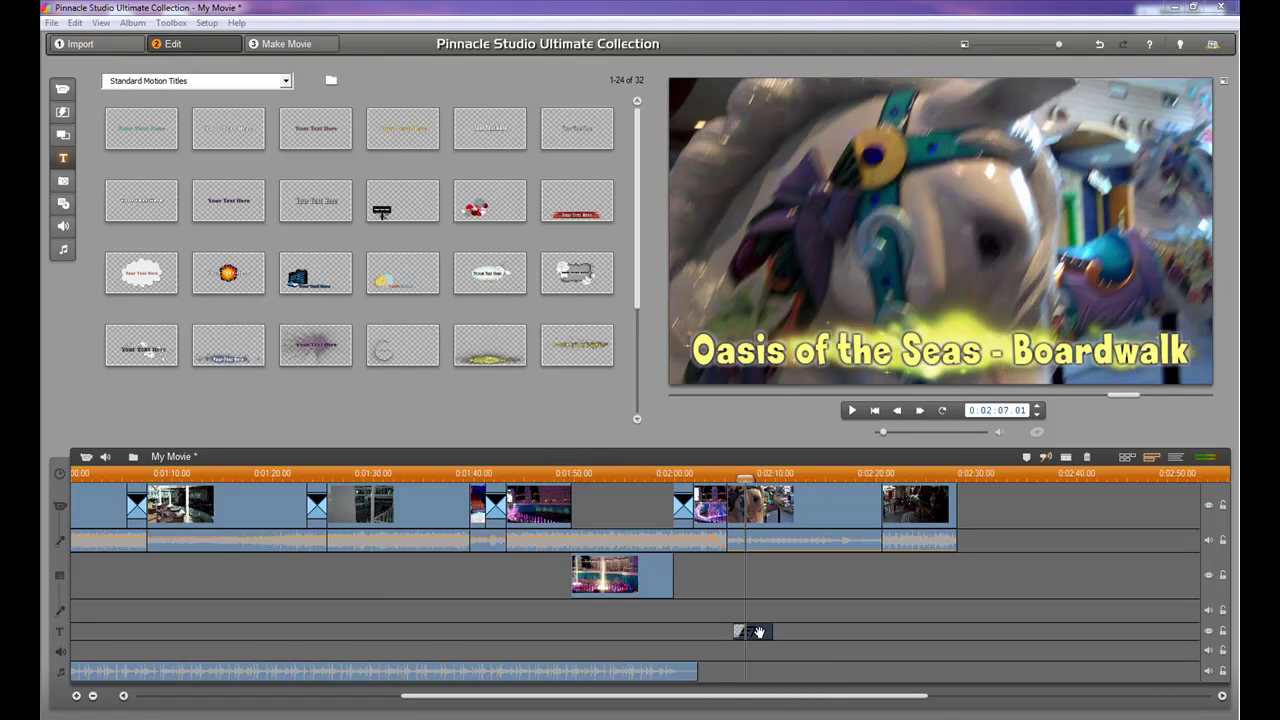
Open the 'Oasis of the Seas - Boardwalk' title clip (Title 23) in the Title Editor
double_click(758, 632)
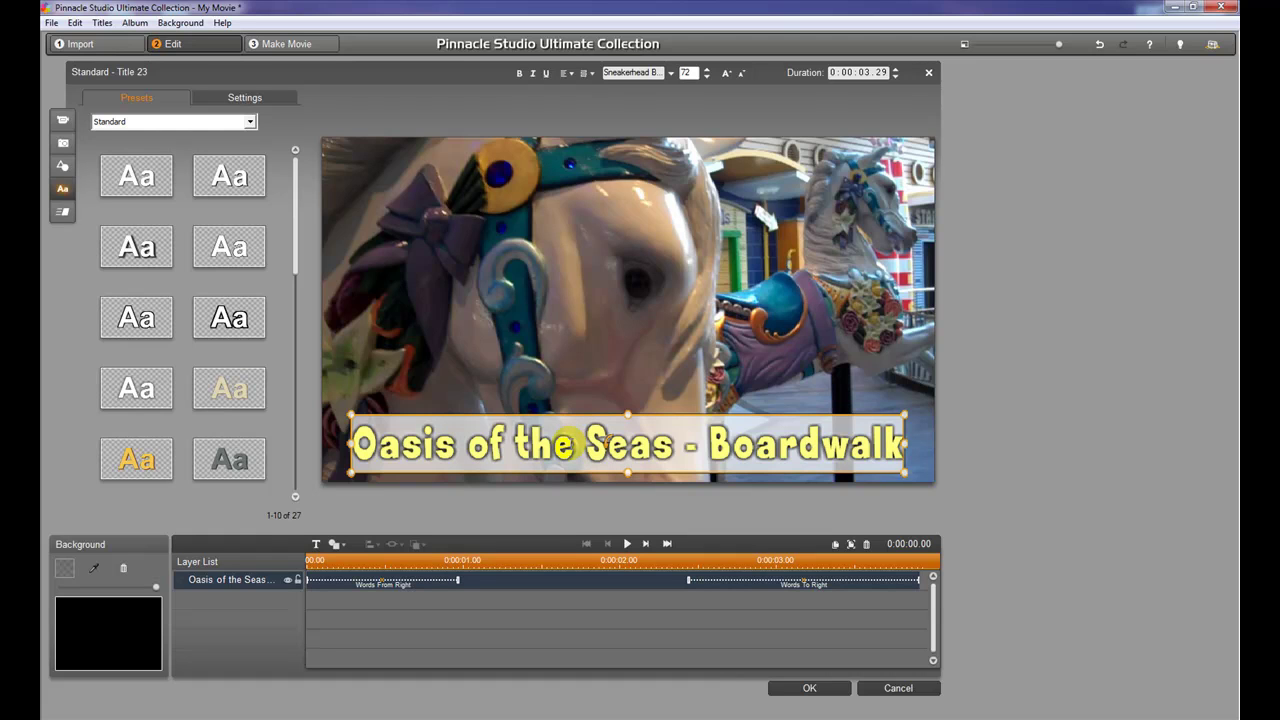
Shorten the title's Words From Right entrance and Words To Right exit animations
left_click(524, 565)
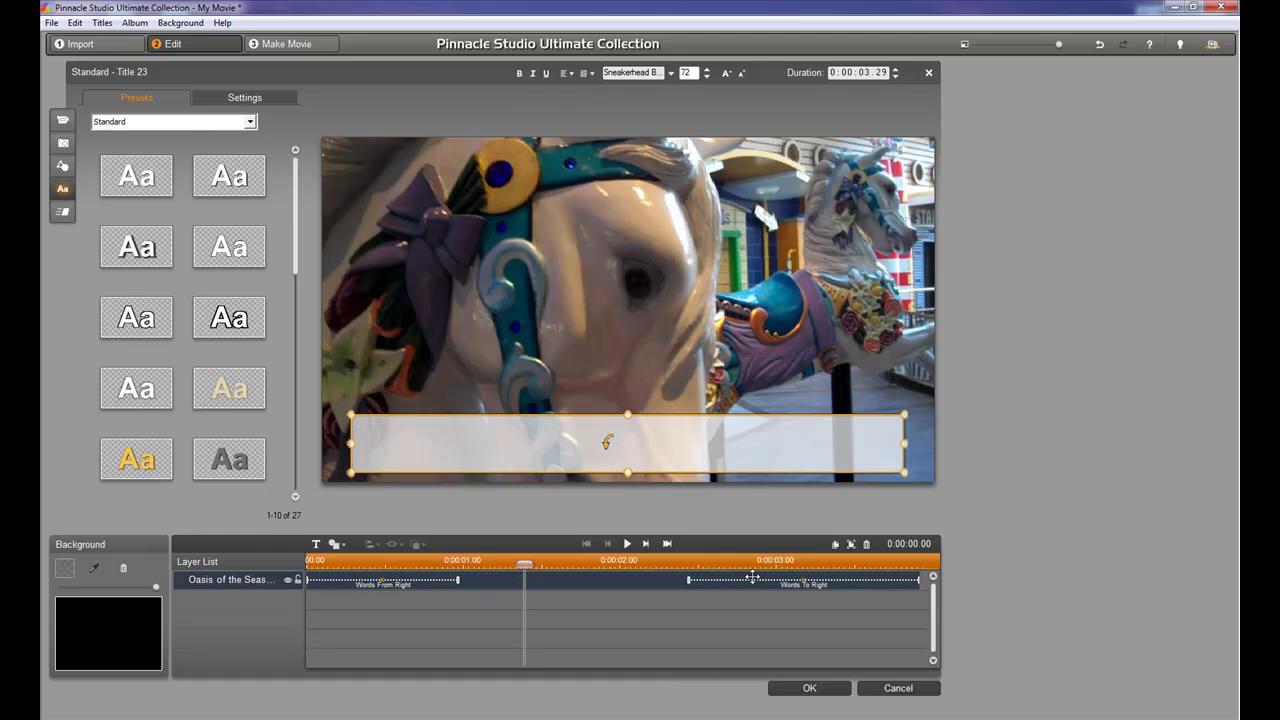
left_click_drag(528, 571, 502, 561)
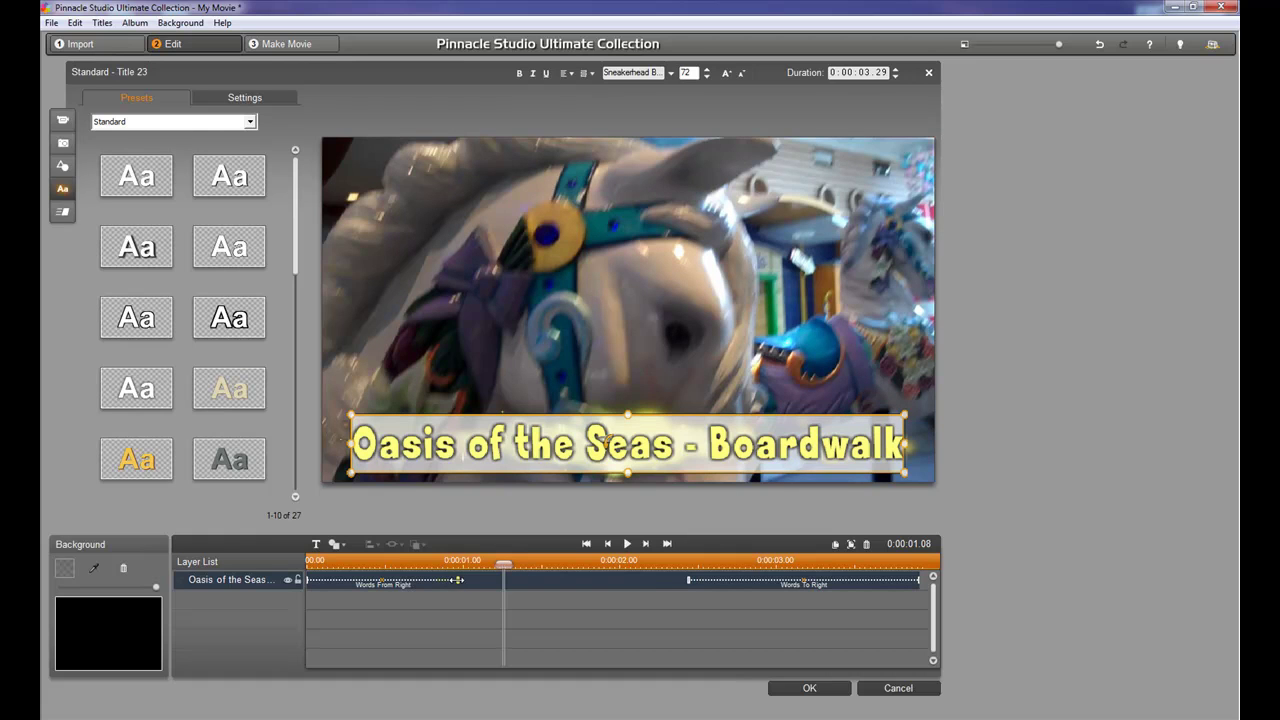
left_click_drag(457, 580, 364, 582)
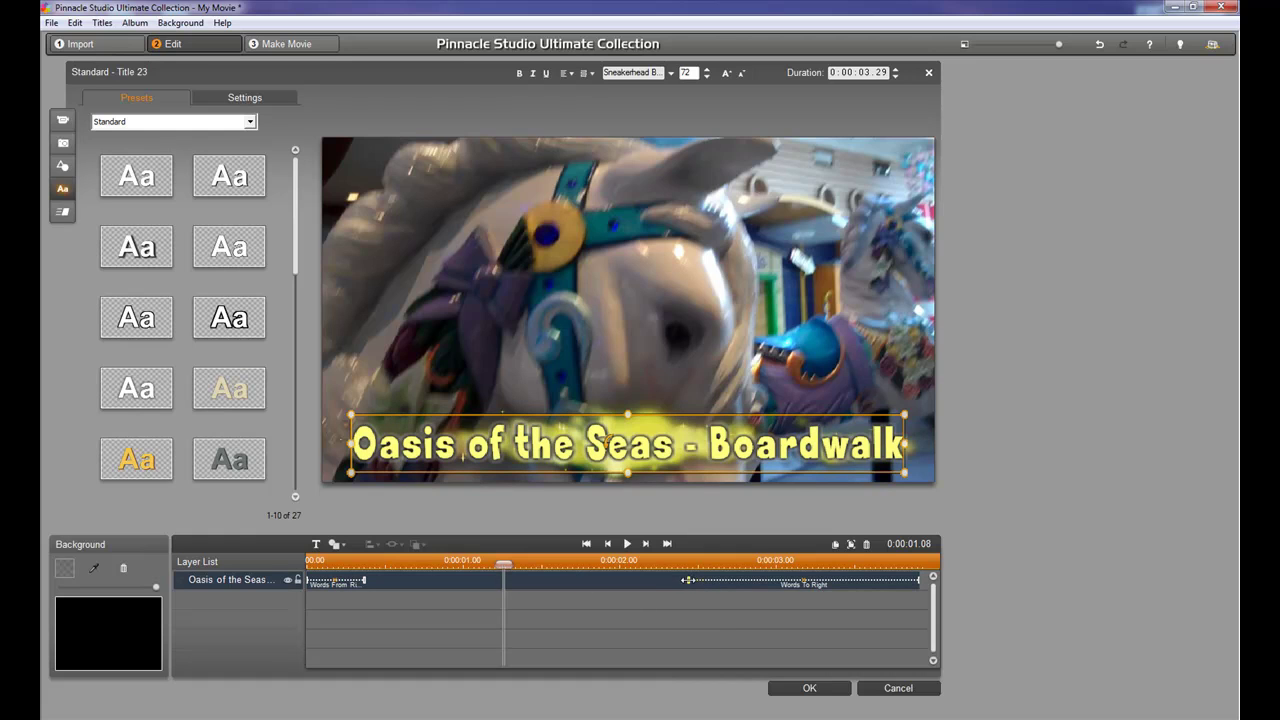
left_click_drag(687, 580, 828, 579)
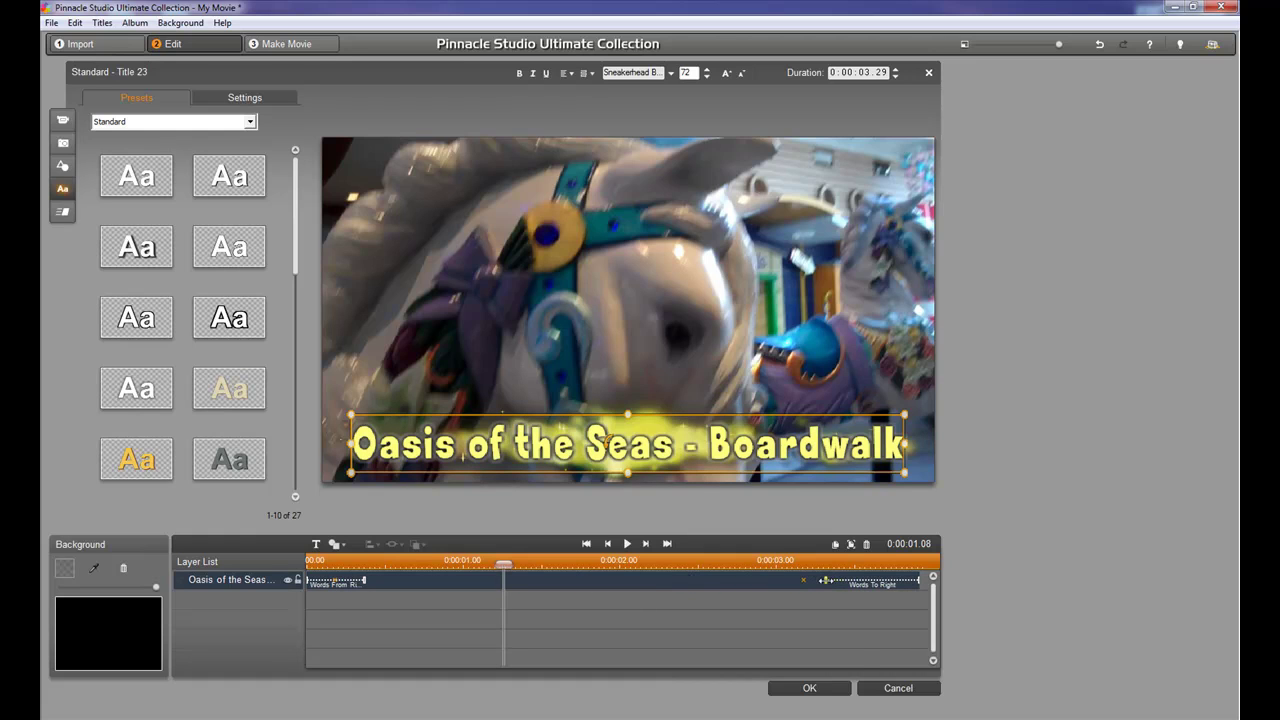
Preview the faster title timing from the start, then lengthen the entrance slightly
left_click_drag(503, 565, 293, 563)
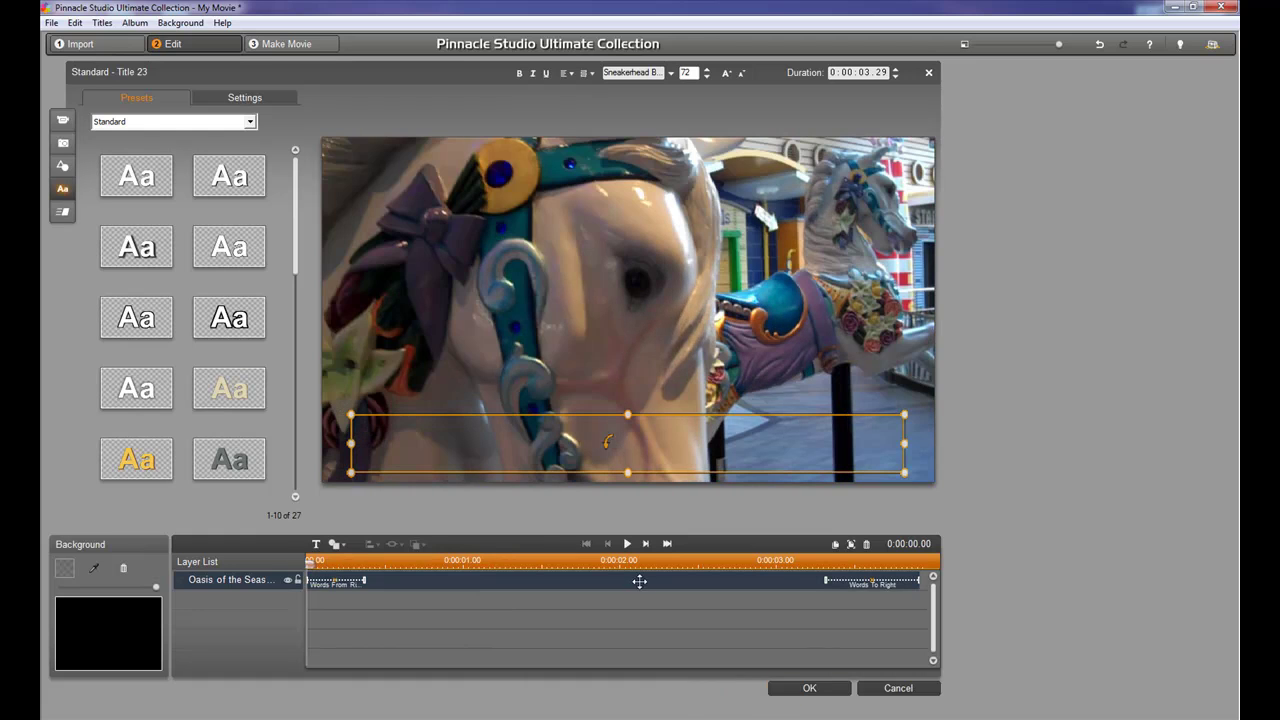
left_click(627, 543)
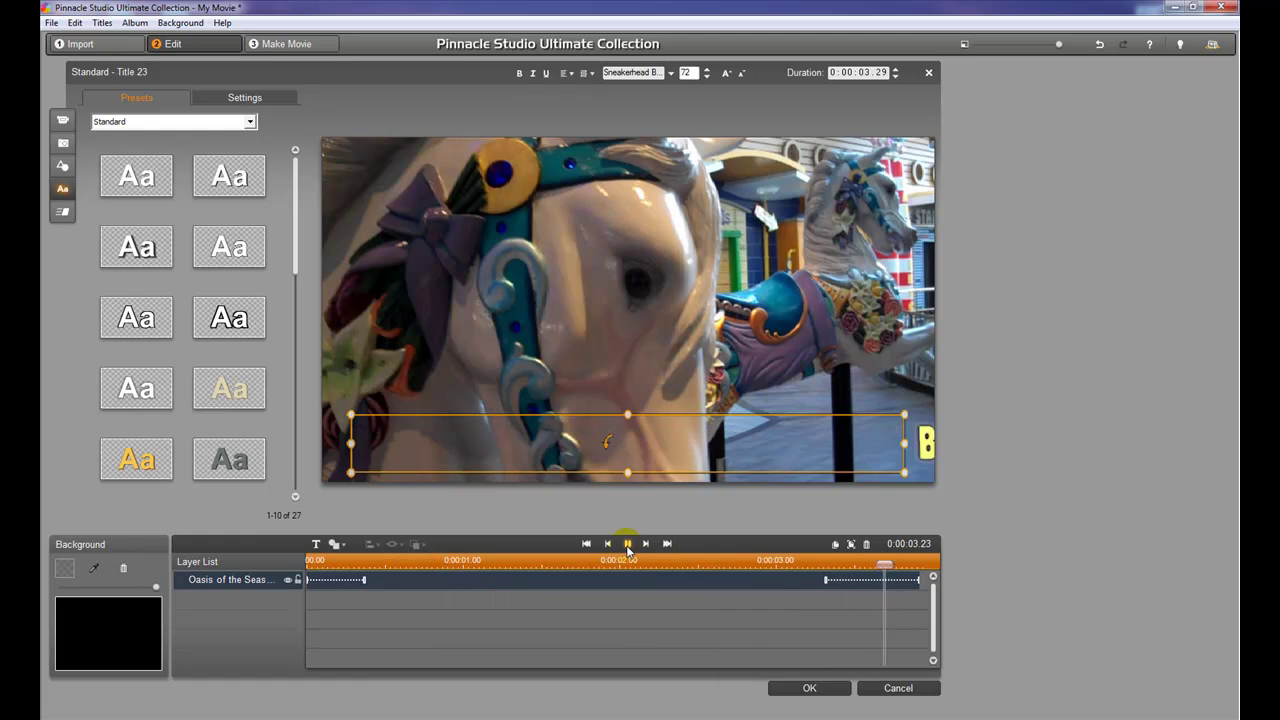
left_click(627, 543)
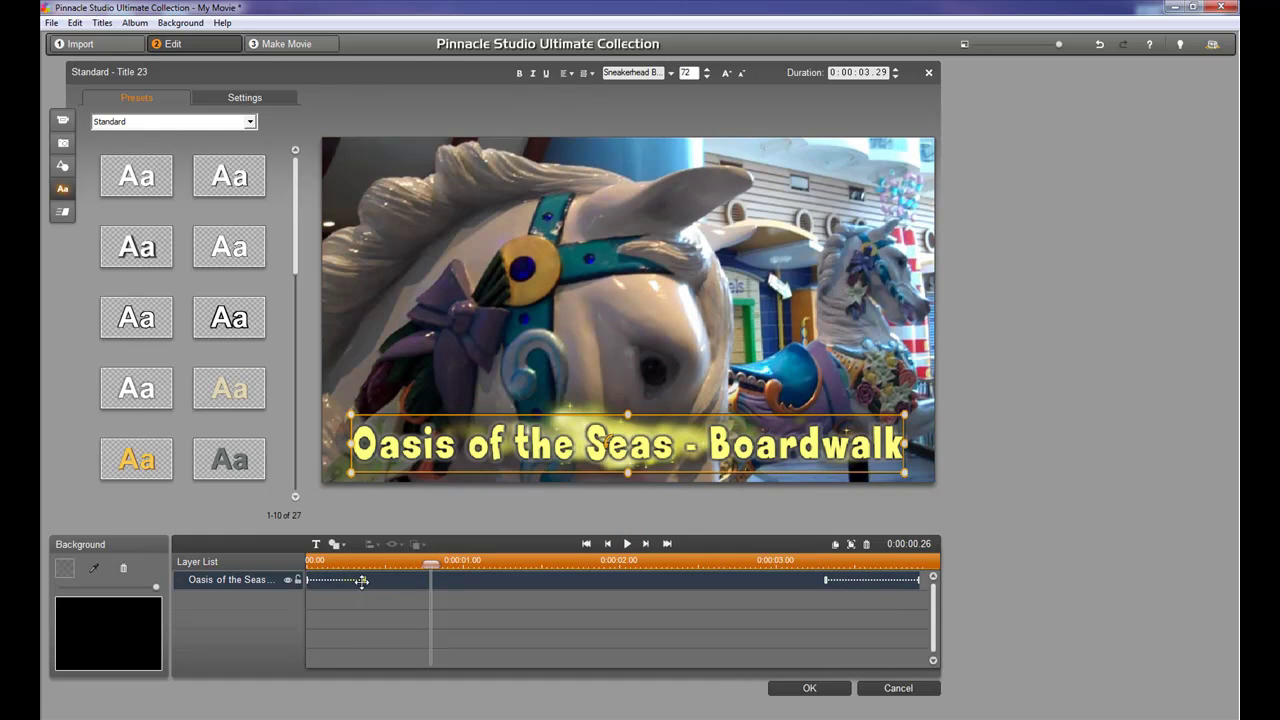
left_click_drag(365, 579, 395, 579)
Lengthen the Words To Right exit slightly and show the Miscellaneous shape objects library
left_click_drag(813, 580, 770, 580)
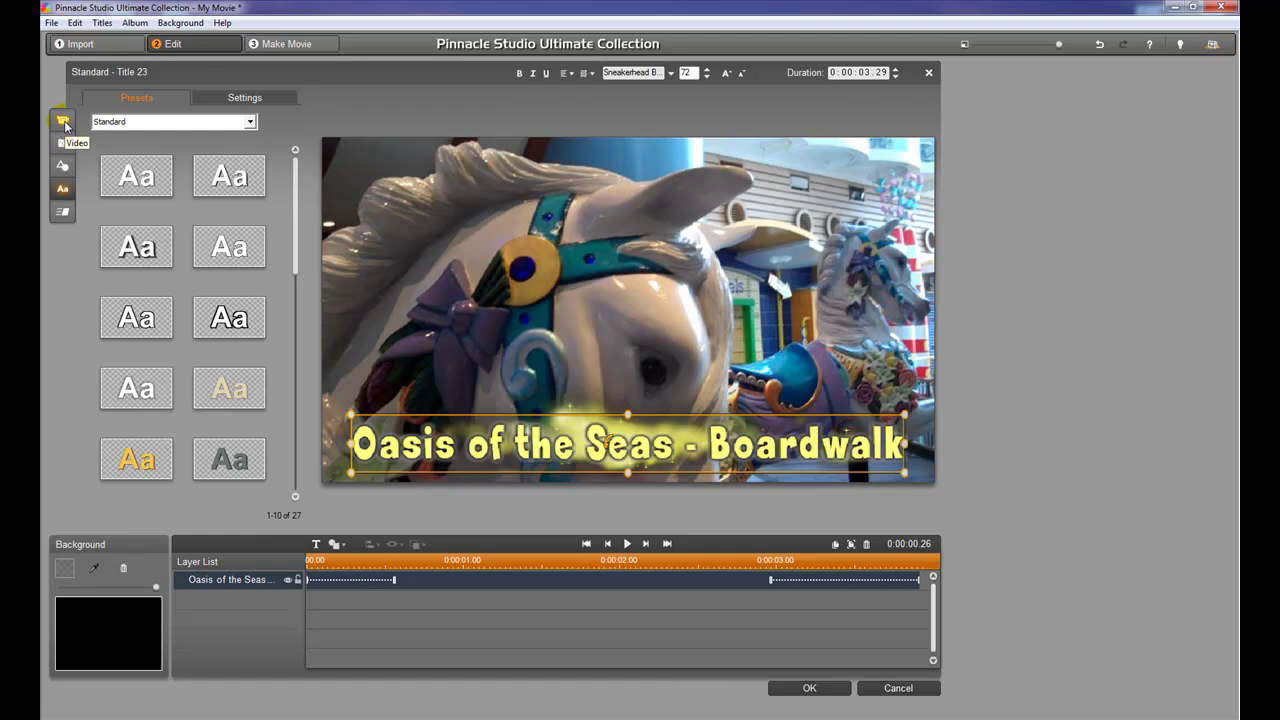
left_click(63, 171)
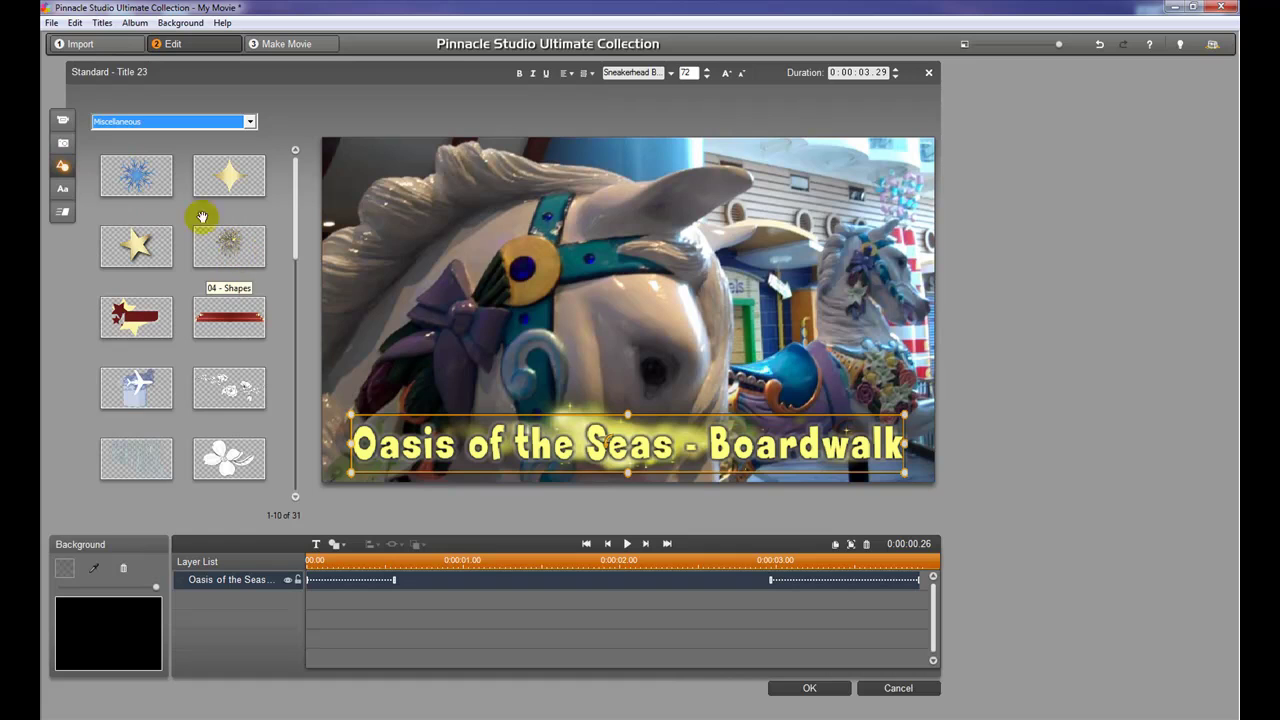
left_click(62, 188)
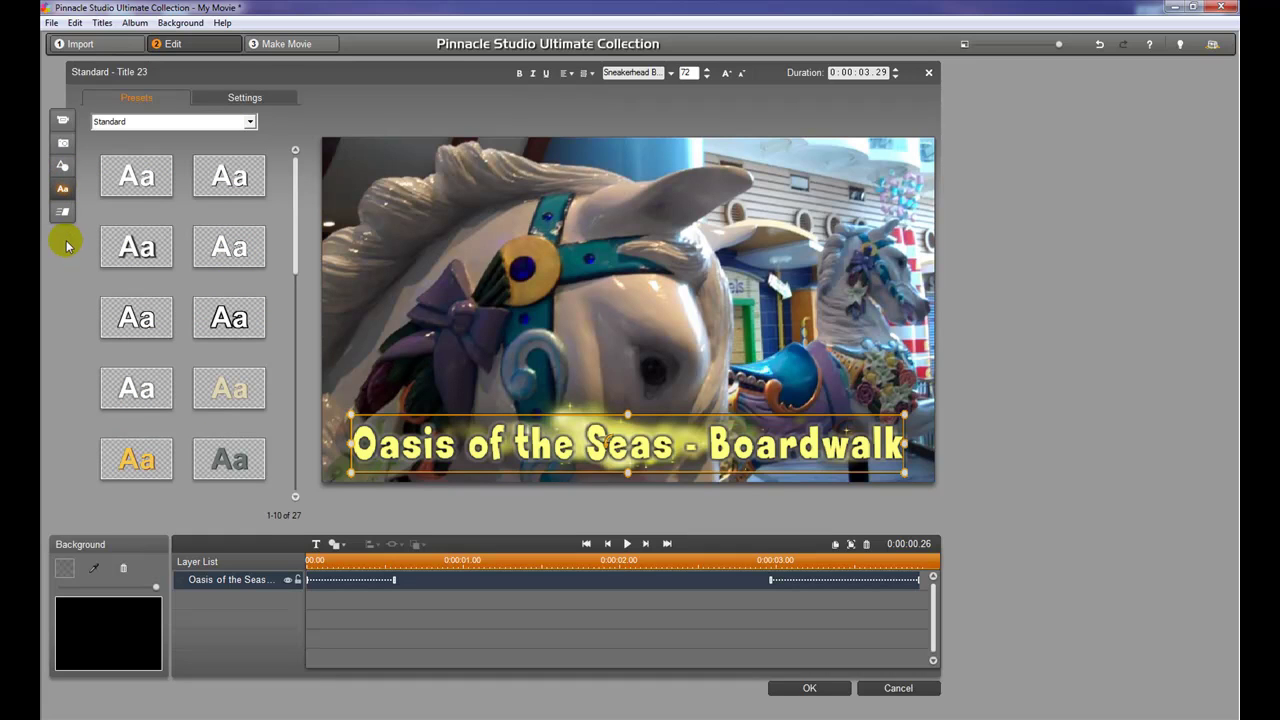
left_click(62, 168)
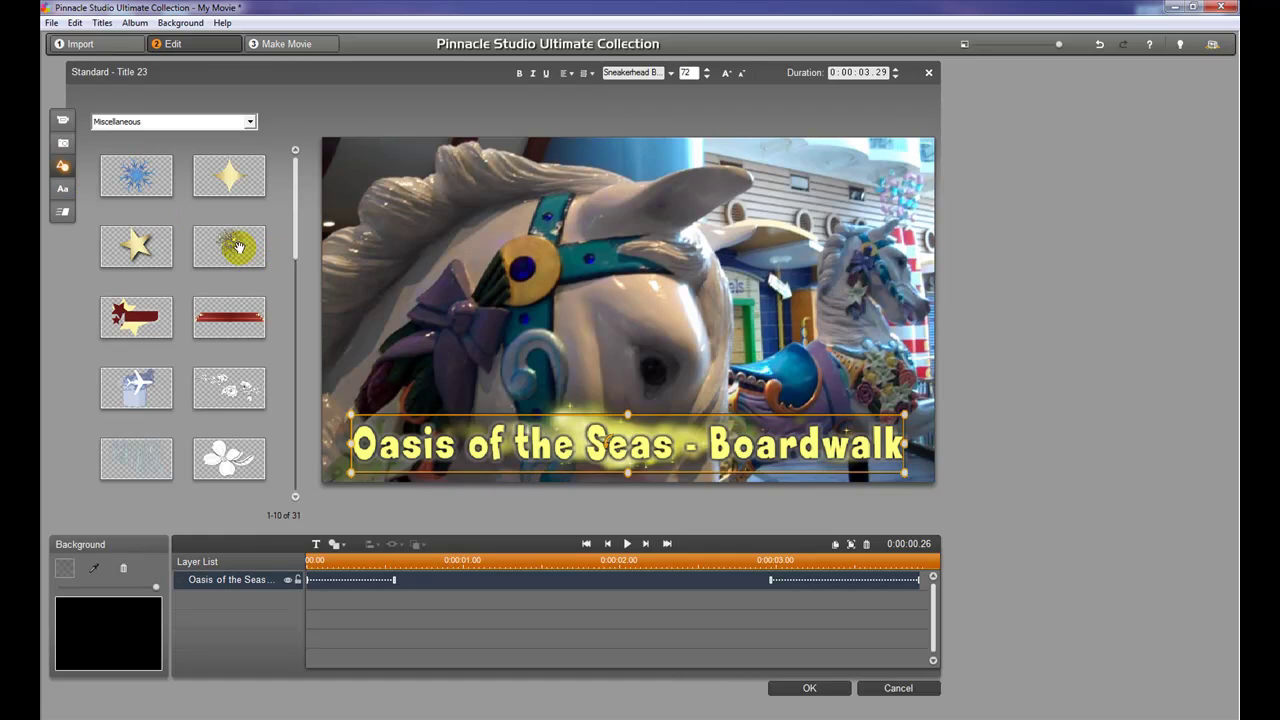
Add the gold firework starburst shape, shrink it and place it in the upper-left corner
left_click_drag(243, 251, 430, 236)
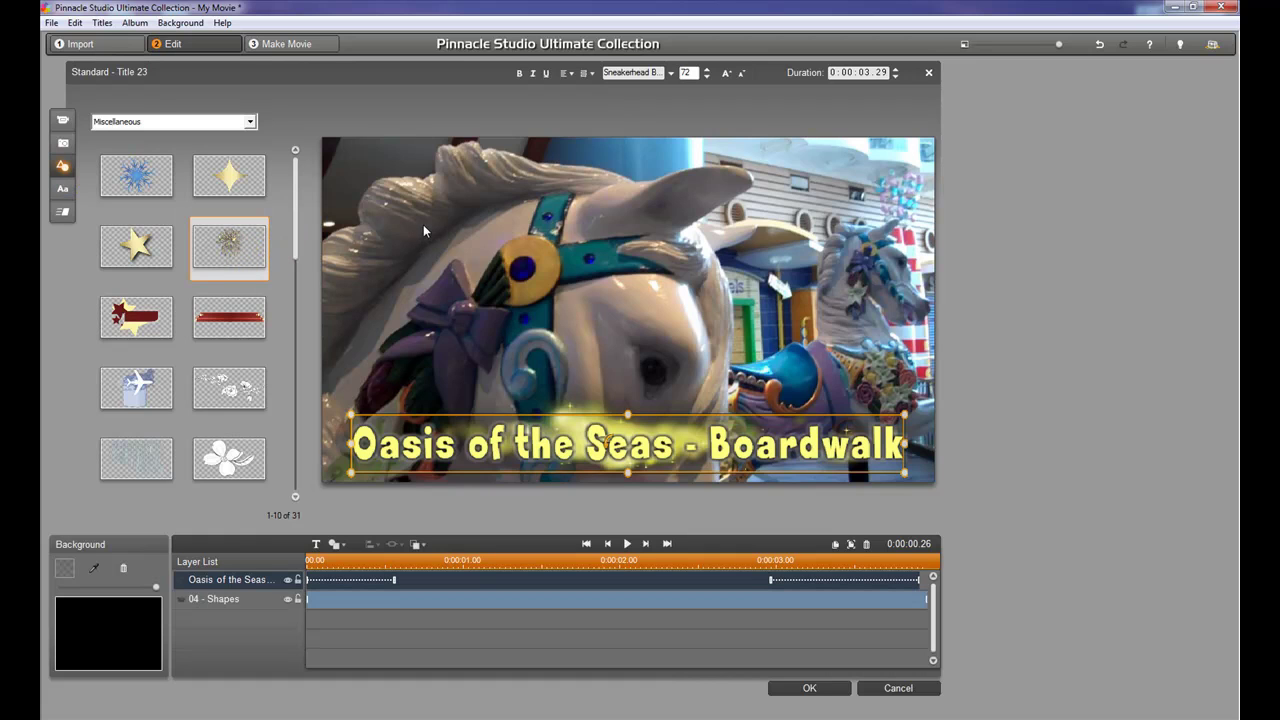
left_click(615, 265)
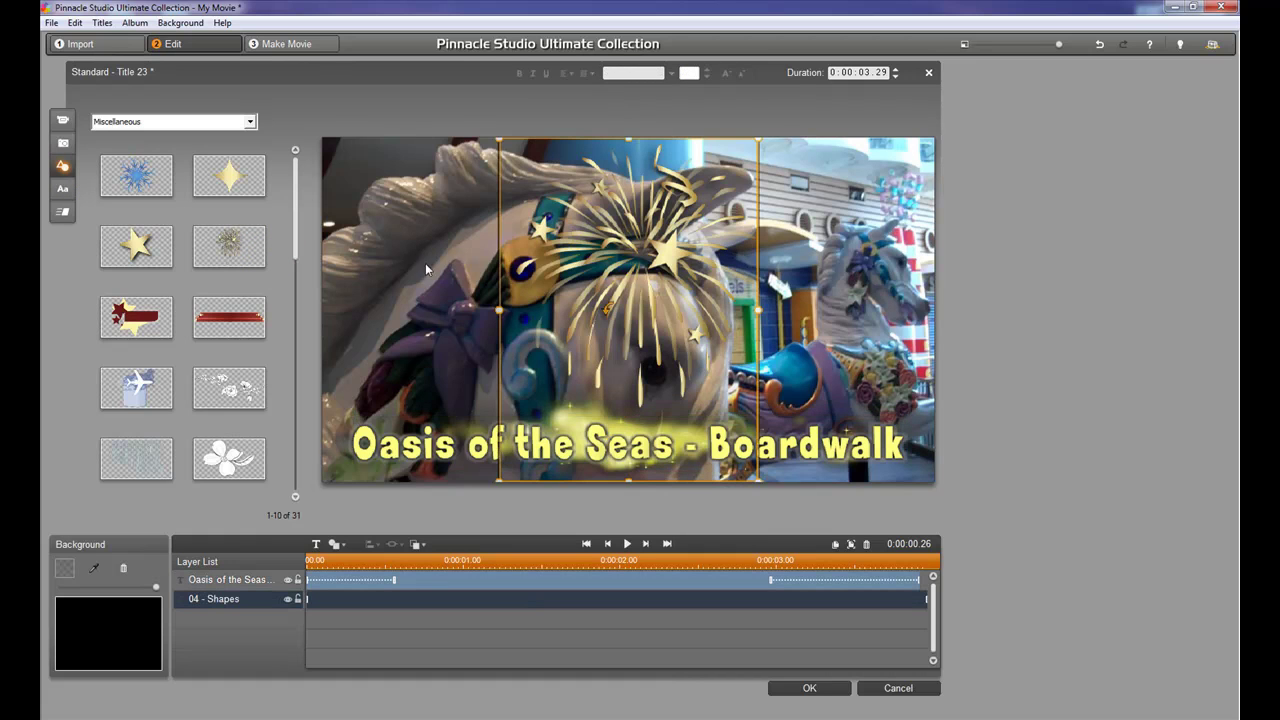
left_click_drag(598, 243, 446, 234)
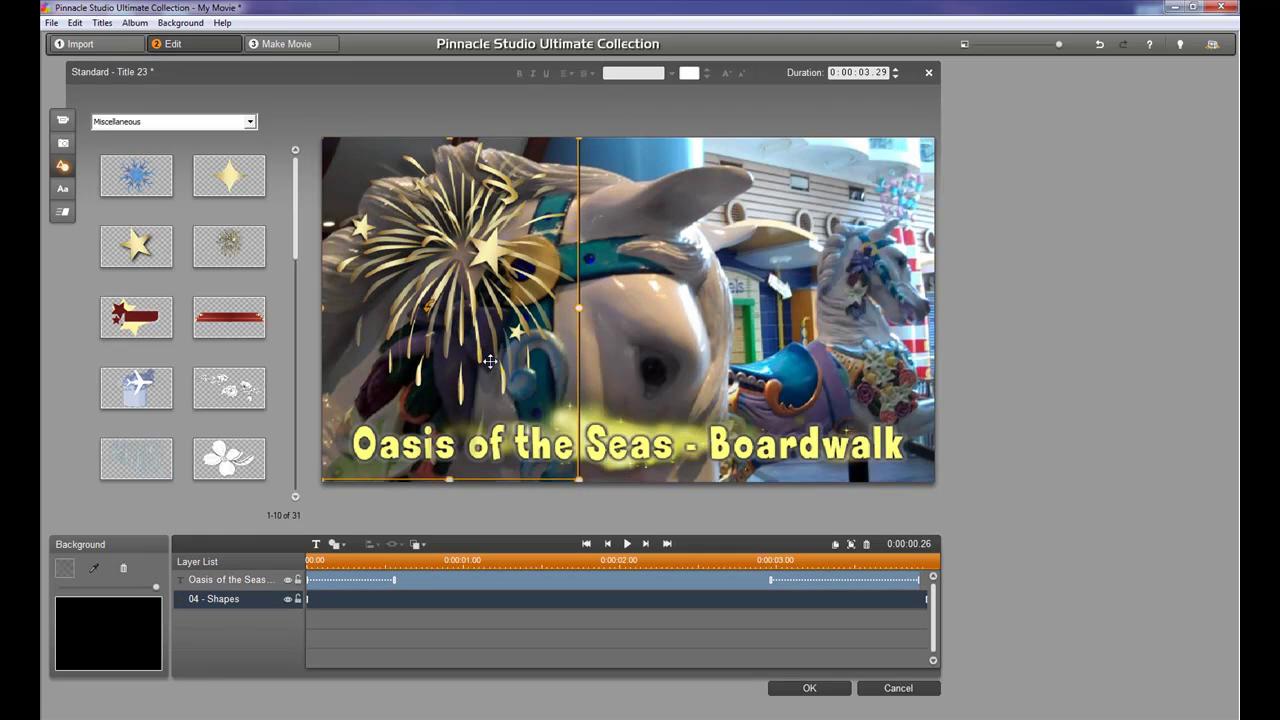
left_click_drag(505, 355, 511, 411)
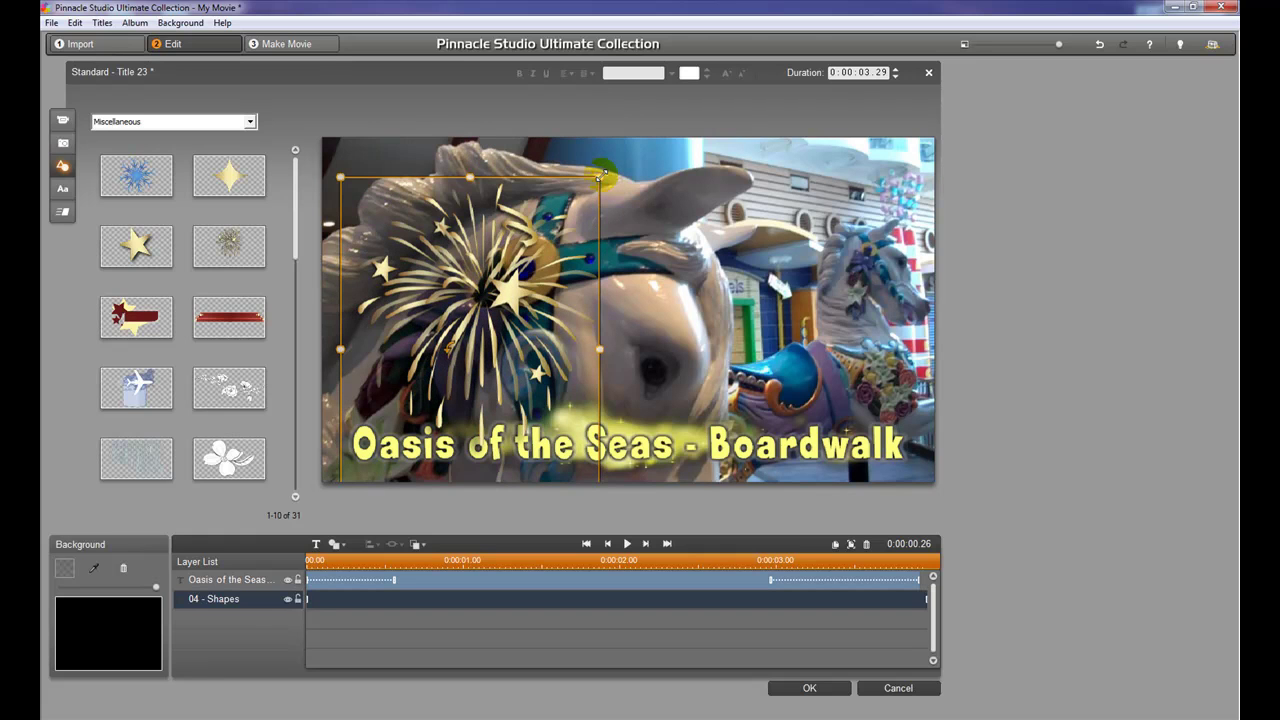
left_click_drag(603, 175, 500, 178)
left_click_drag(421, 280, 425, 262)
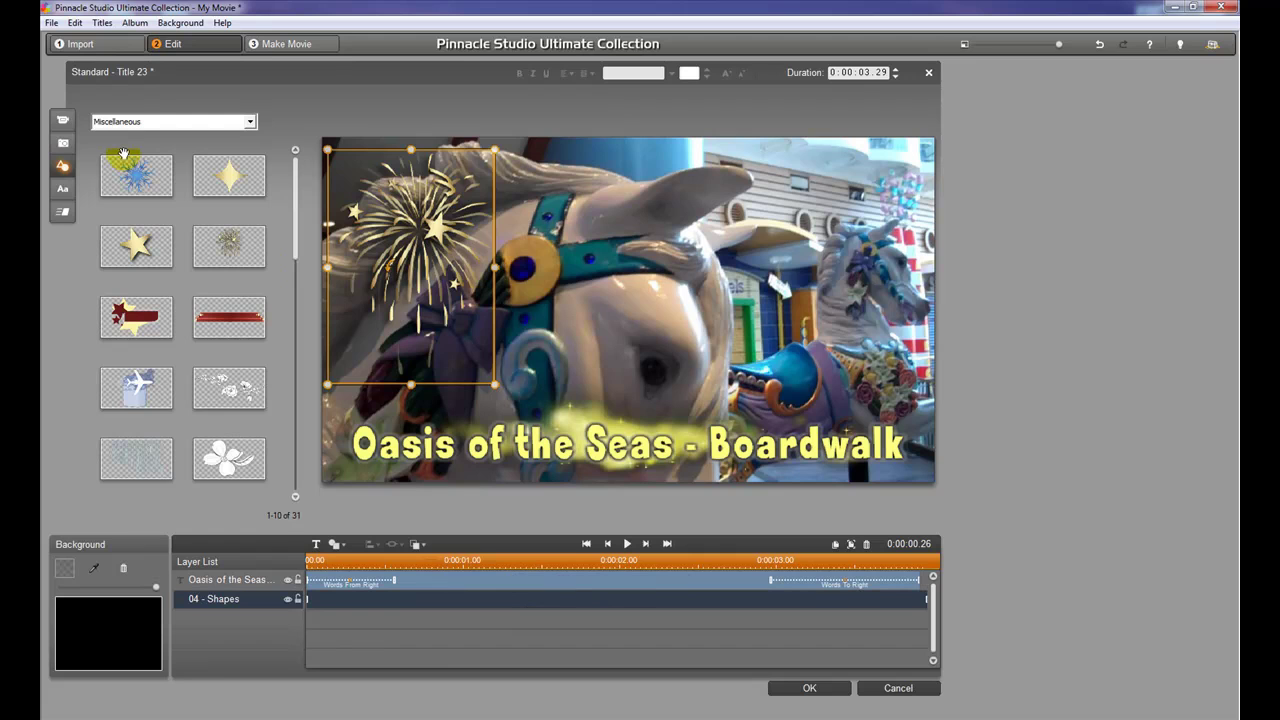
Apply the Page From Left entrance animation from the Motions Enter list to the firework shape layer
left_click(63, 214)
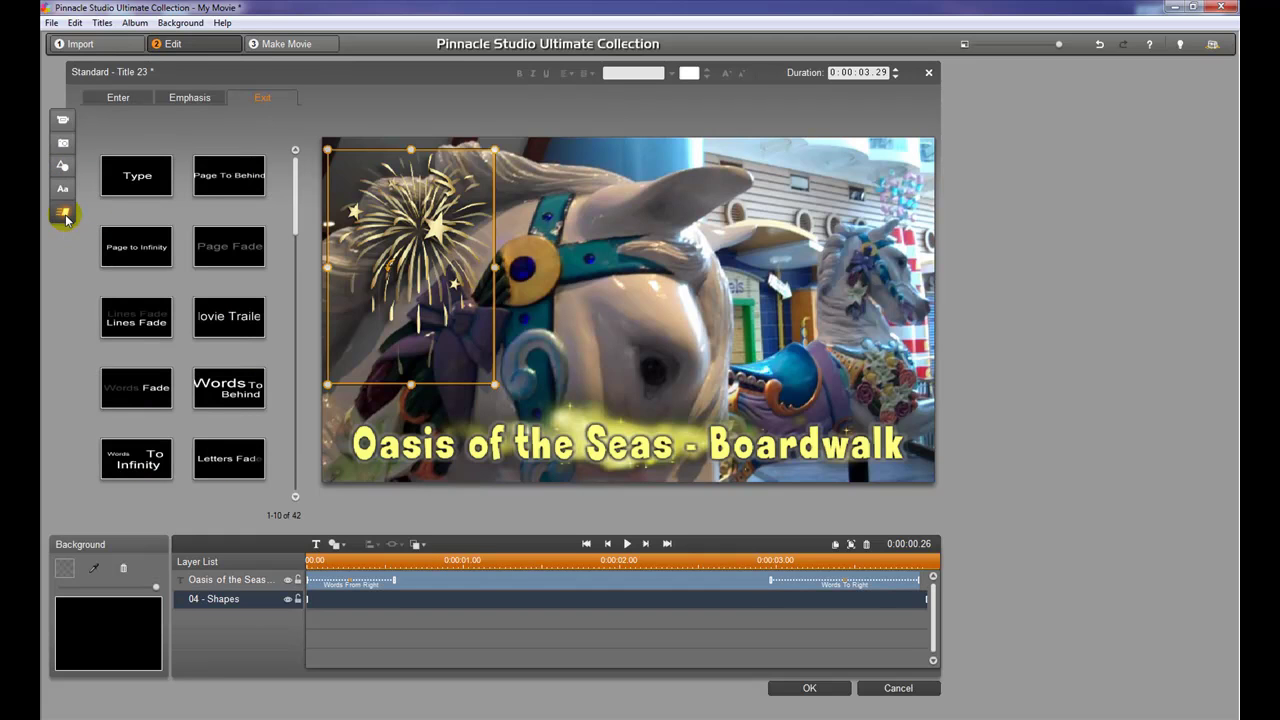
left_click(118, 97)
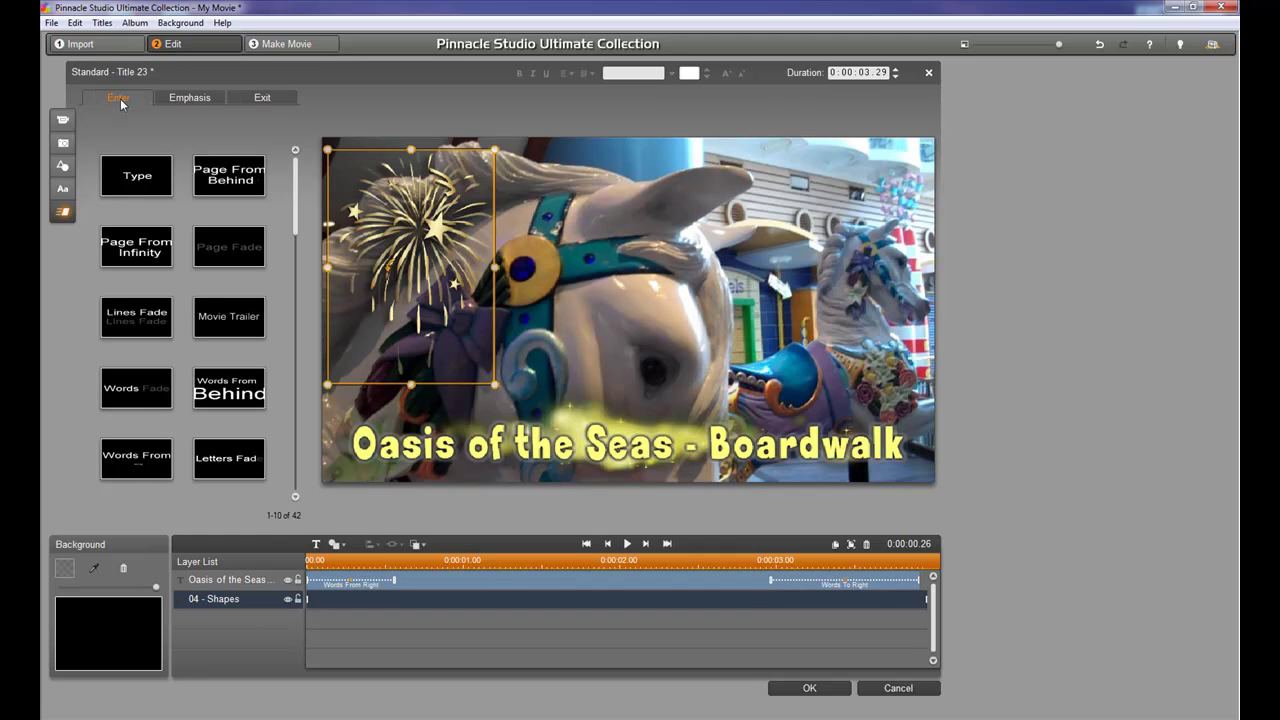
left_click(188, 97)
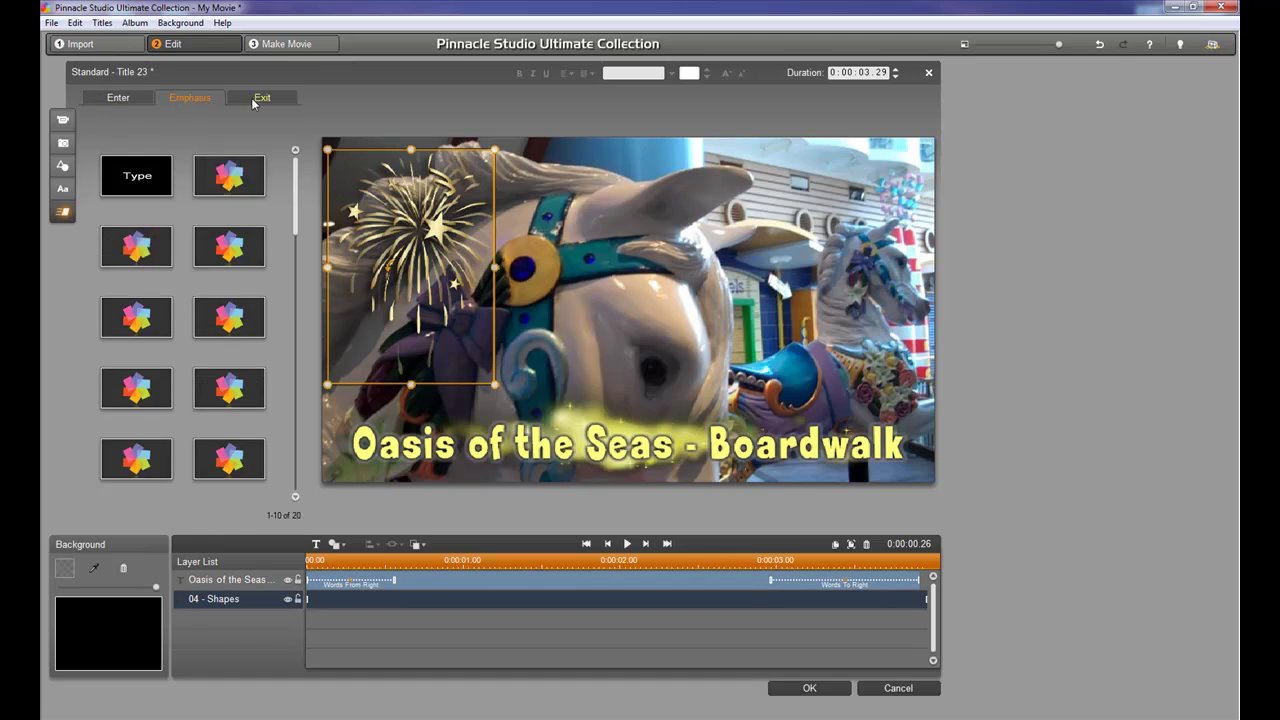
left_click(257, 97)
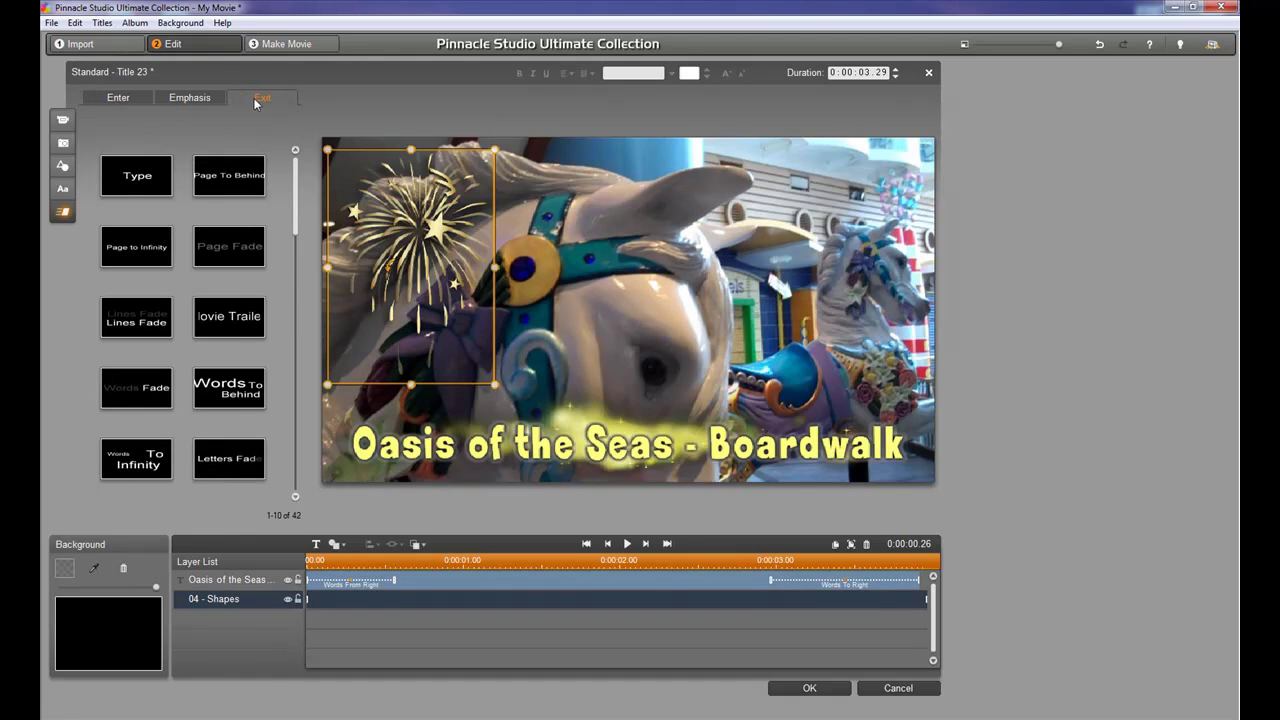
left_click(116, 97)
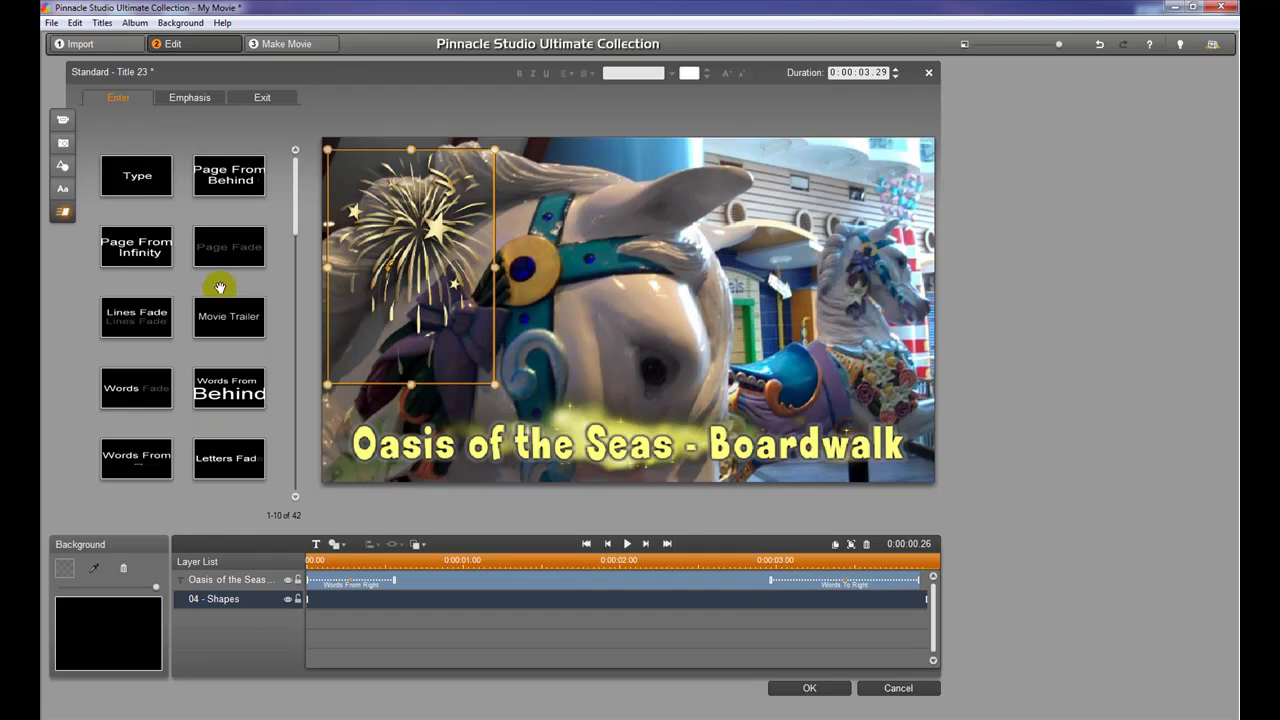
left_click(295, 497)
left_click(295, 497)
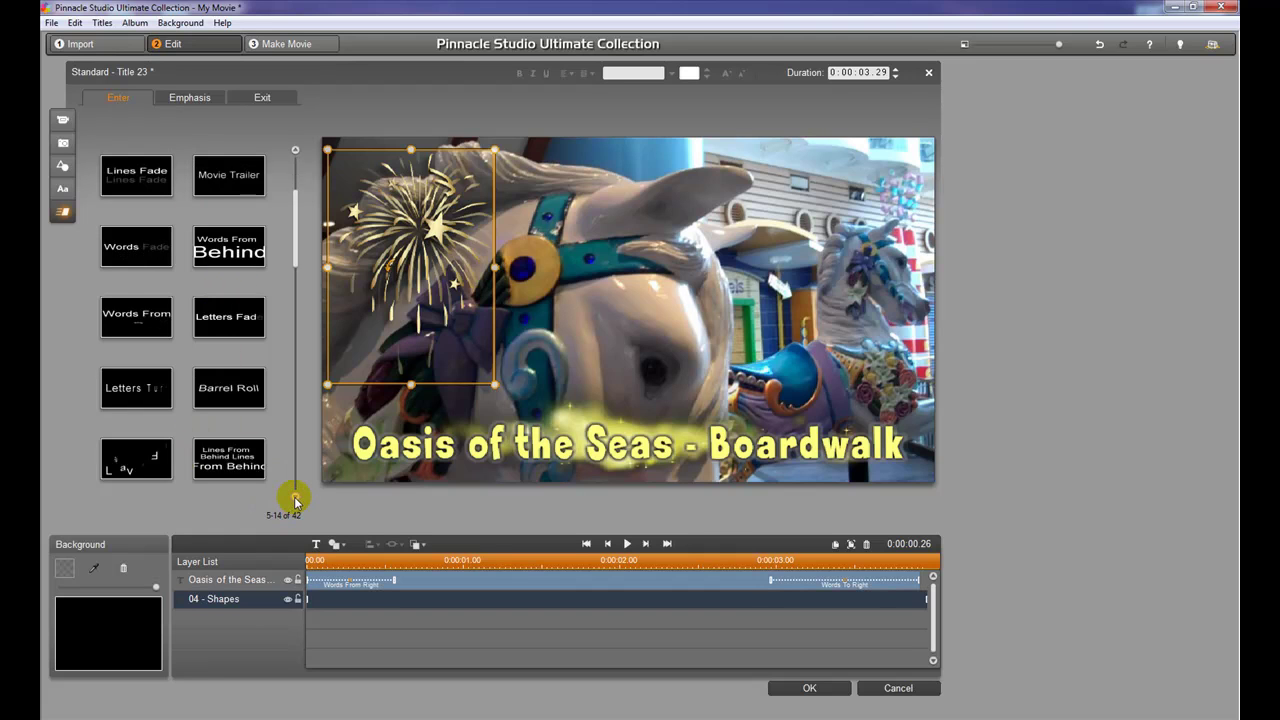
left_click(295, 497)
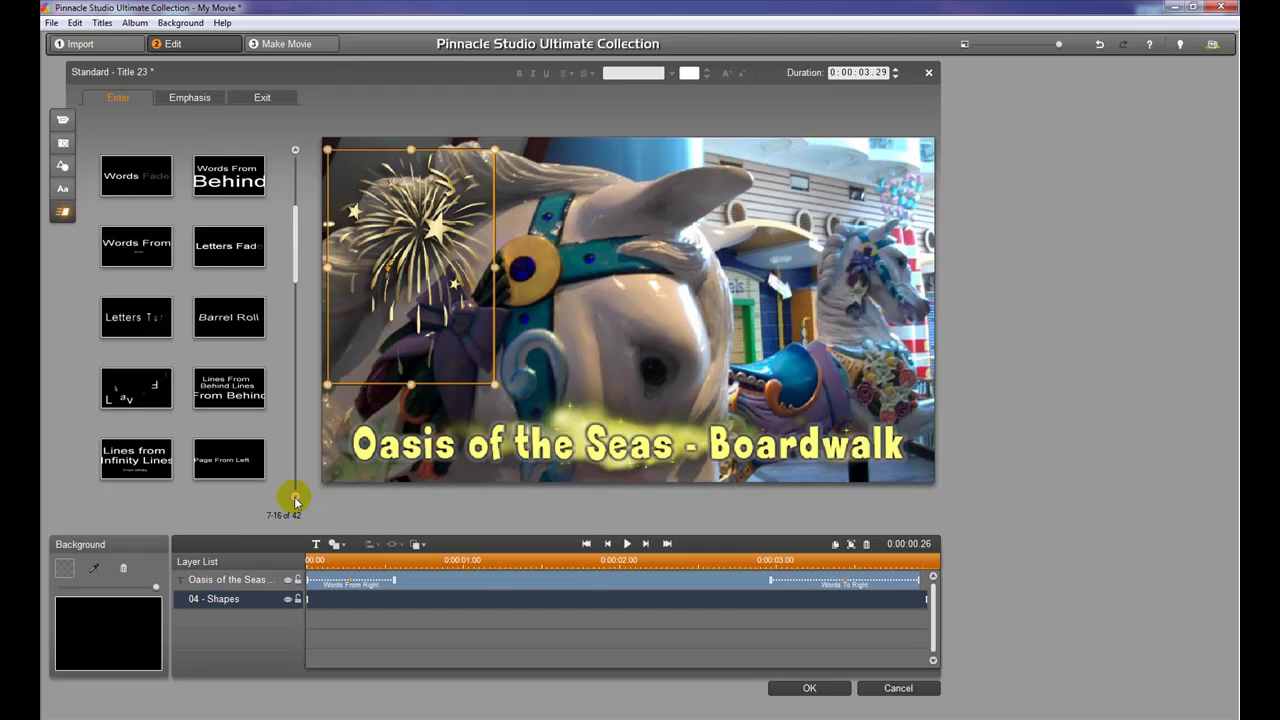
left_click(295, 497)
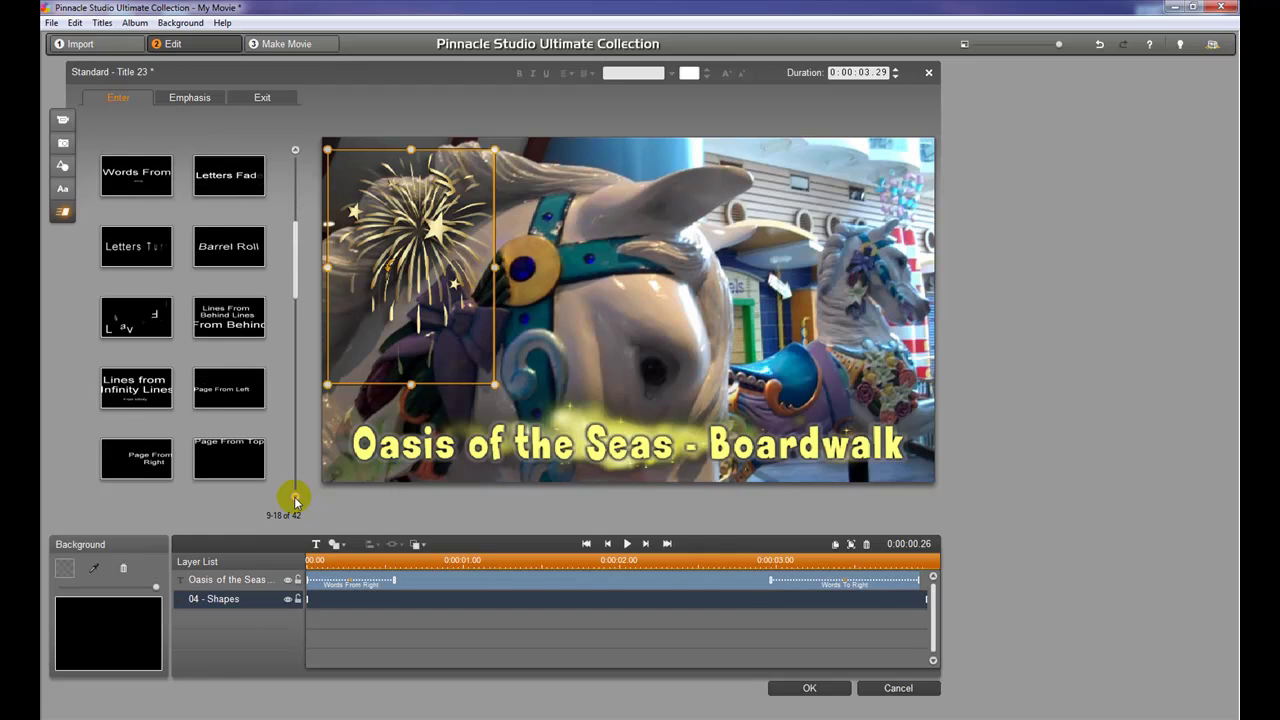
left_click(295, 497)
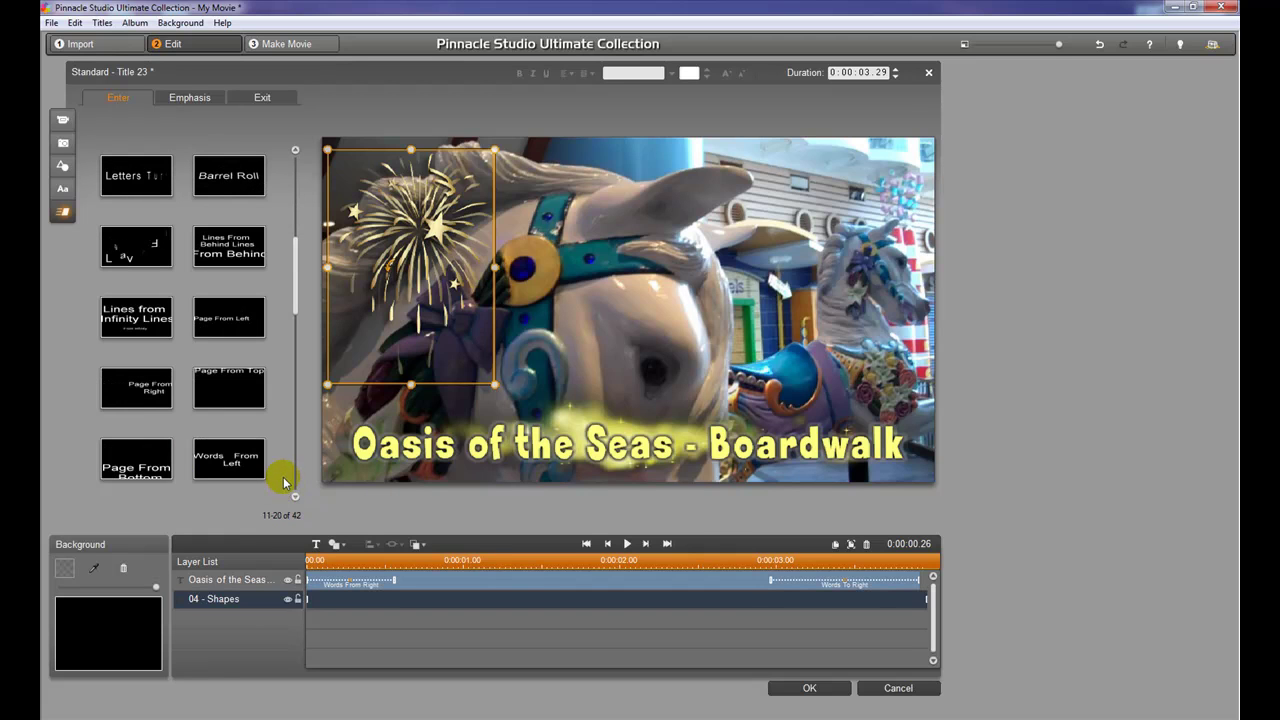
left_click(230, 316)
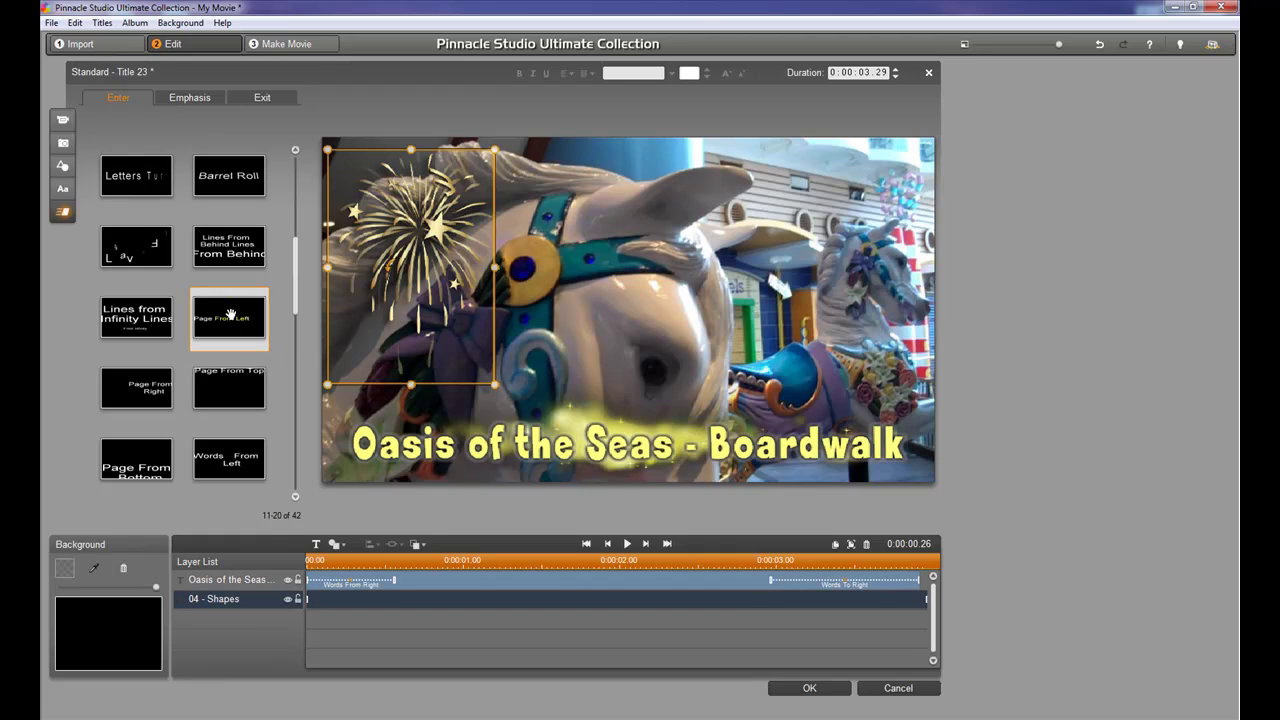
double_click(230, 316)
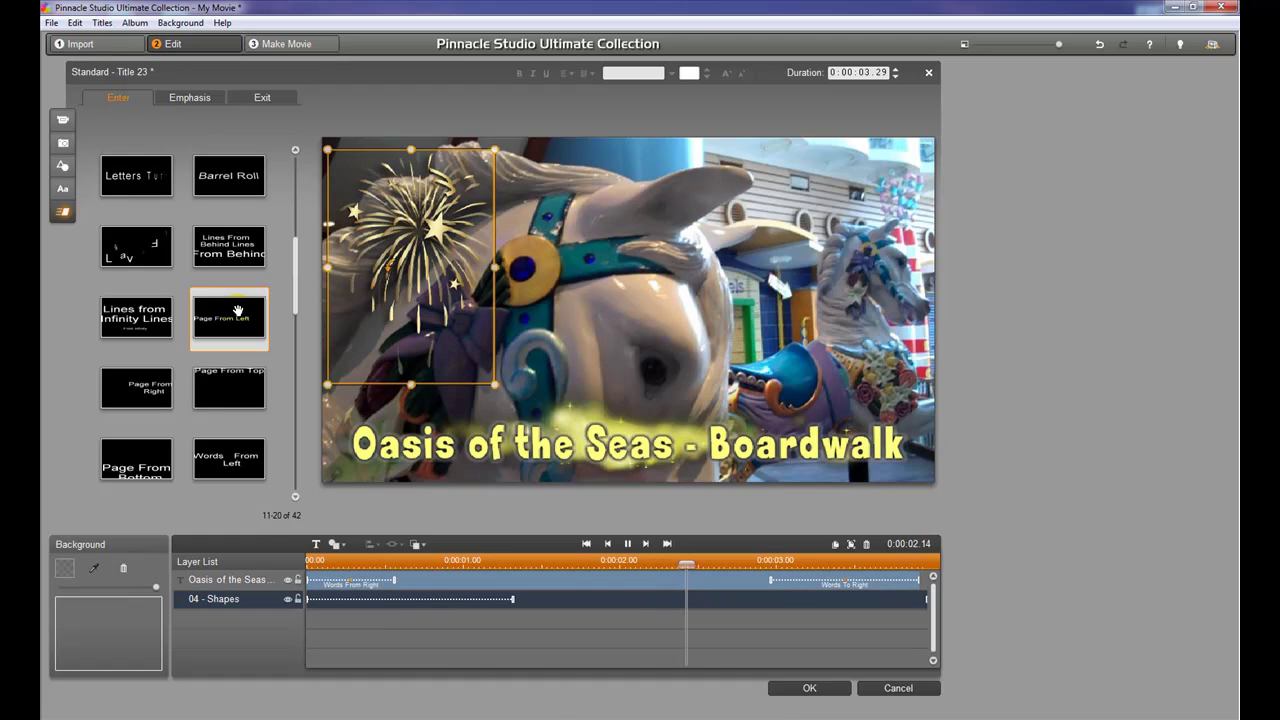
Apply the City Lights emphasis animation to the firework shape layer
left_click(193, 98)
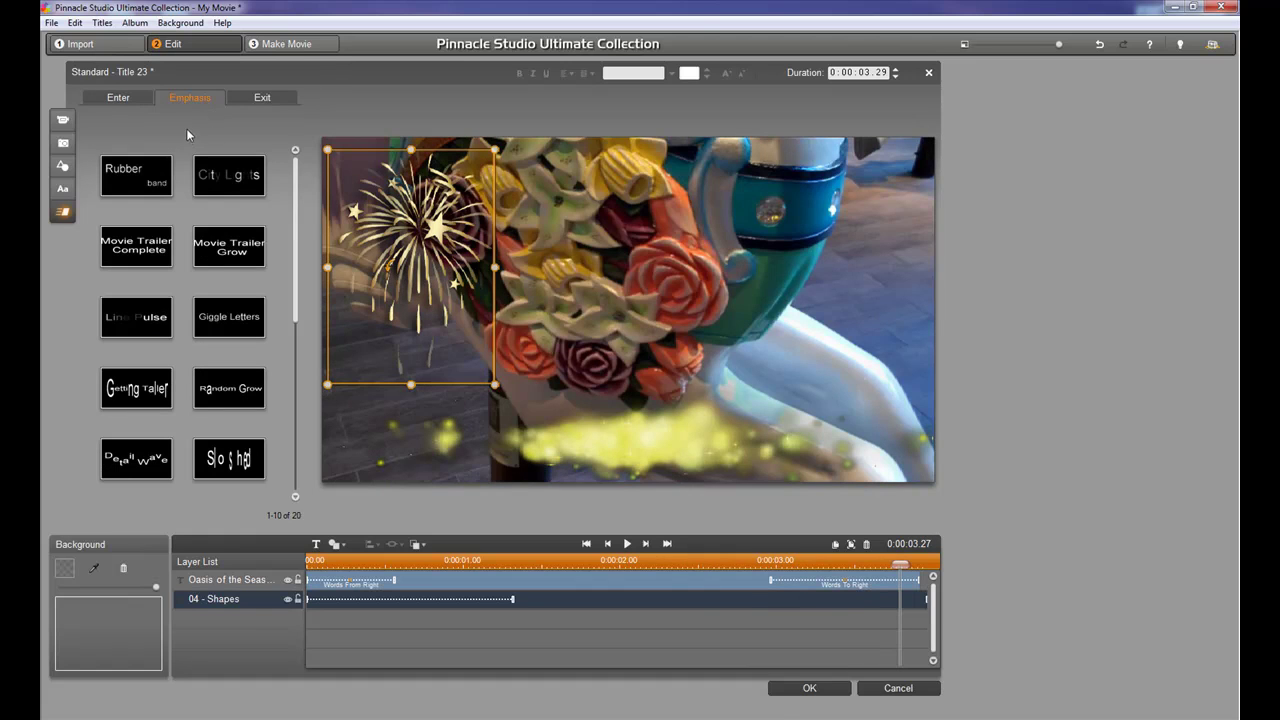
left_click(233, 172)
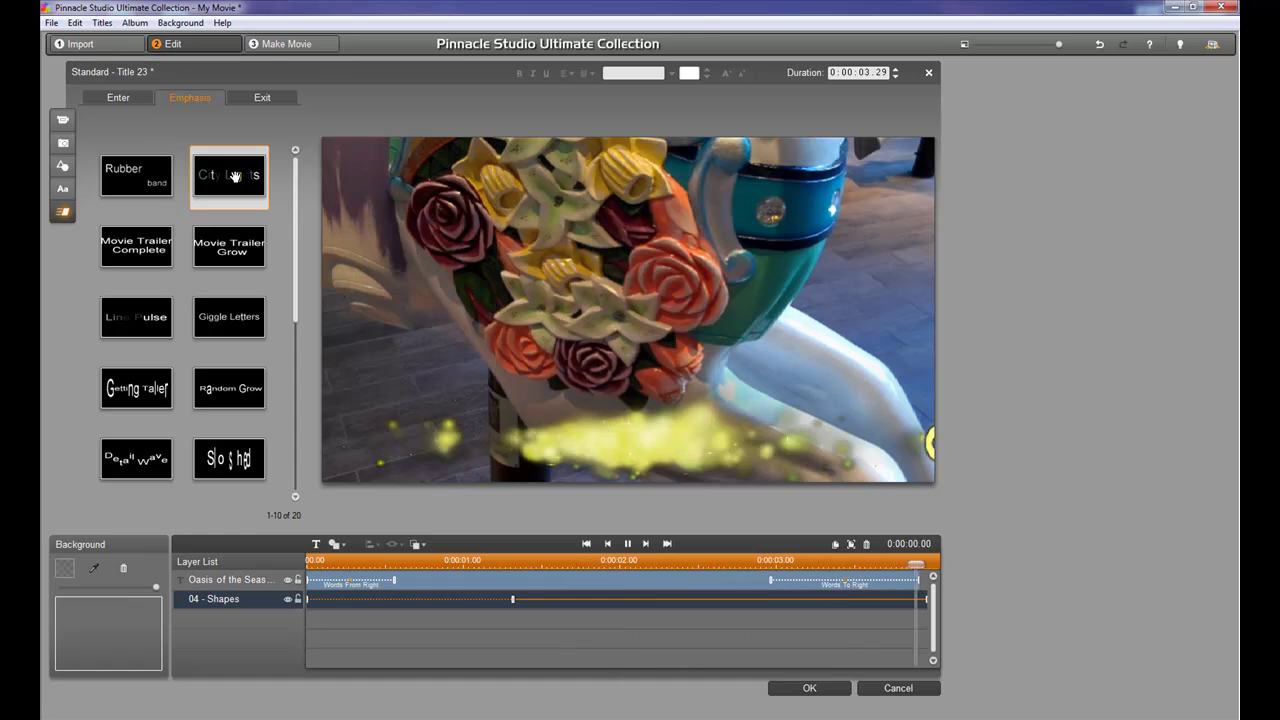
Apply the Page To Left exit animation to the firework shape layer
left_click(262, 97)
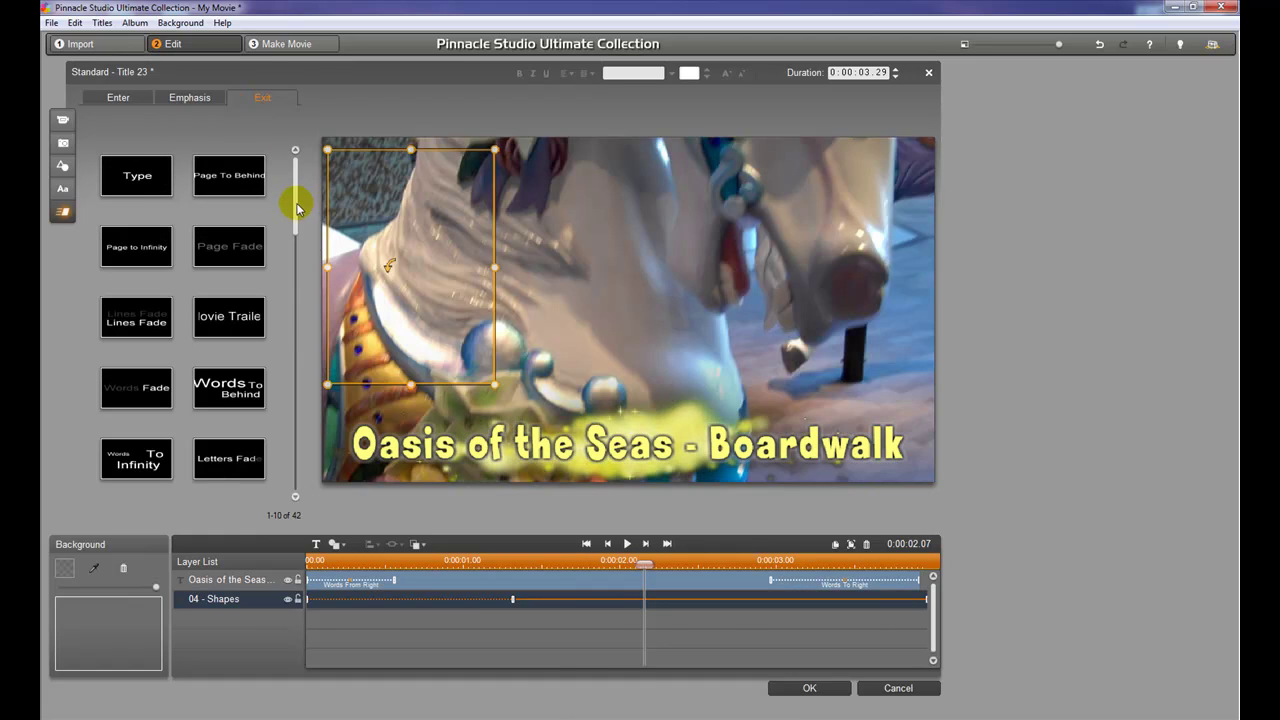
left_click_drag(294, 200, 291, 259)
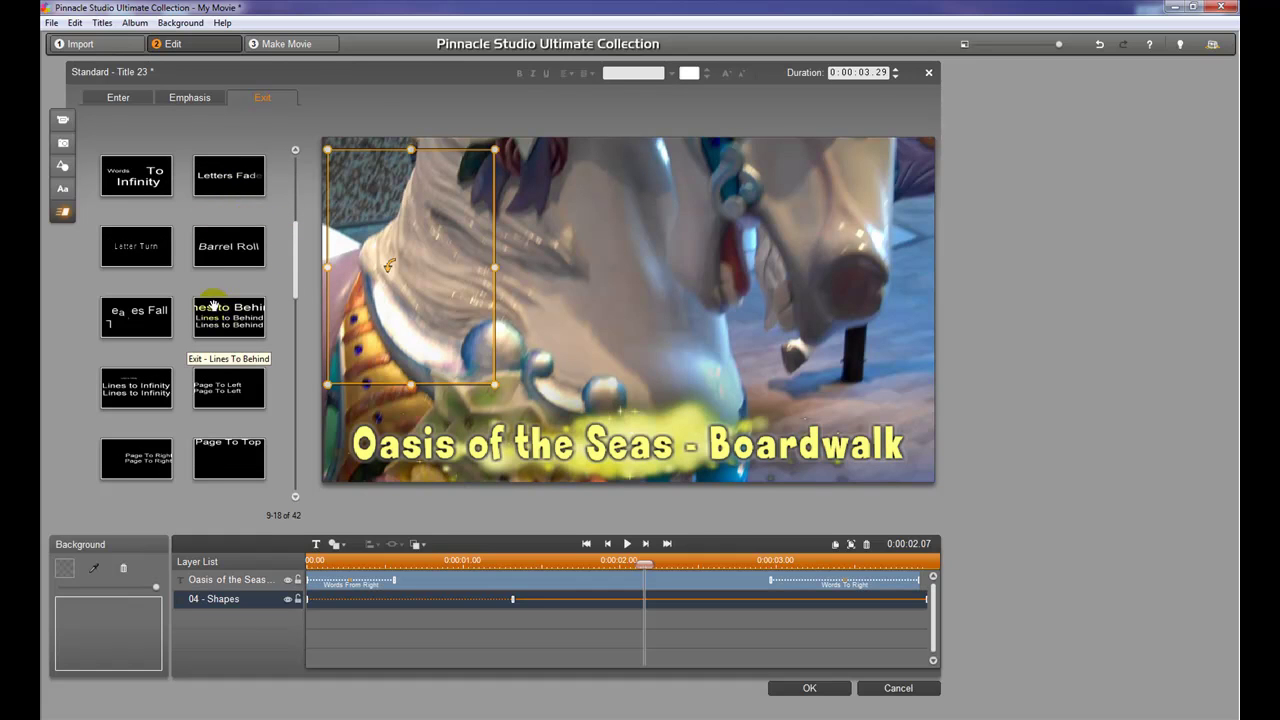
left_click(226, 395)
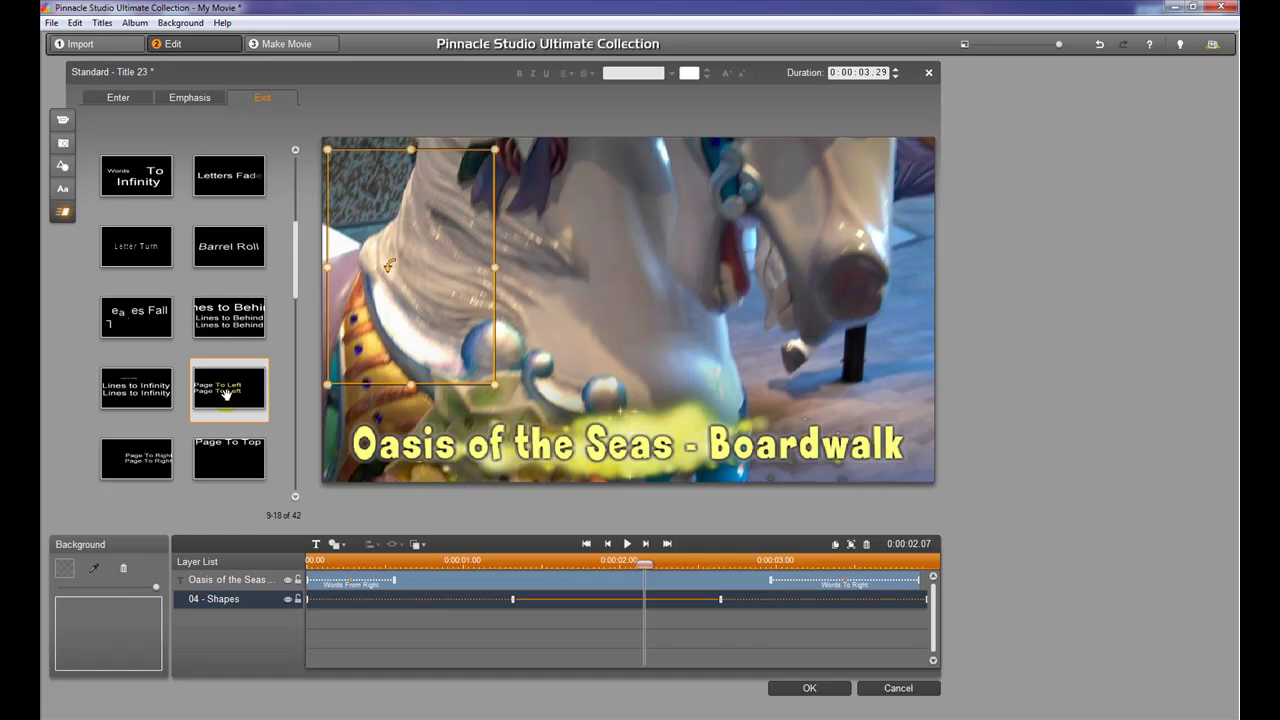